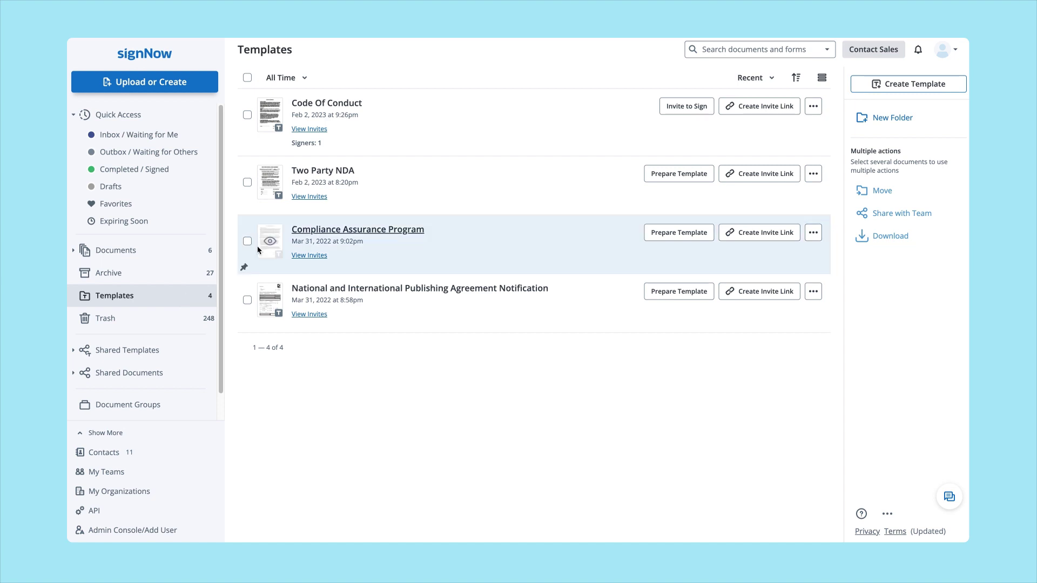
Re-save the Code Of Conduct template with an Employee recipient role and start its Bulk Invite
left_click(376, 145)
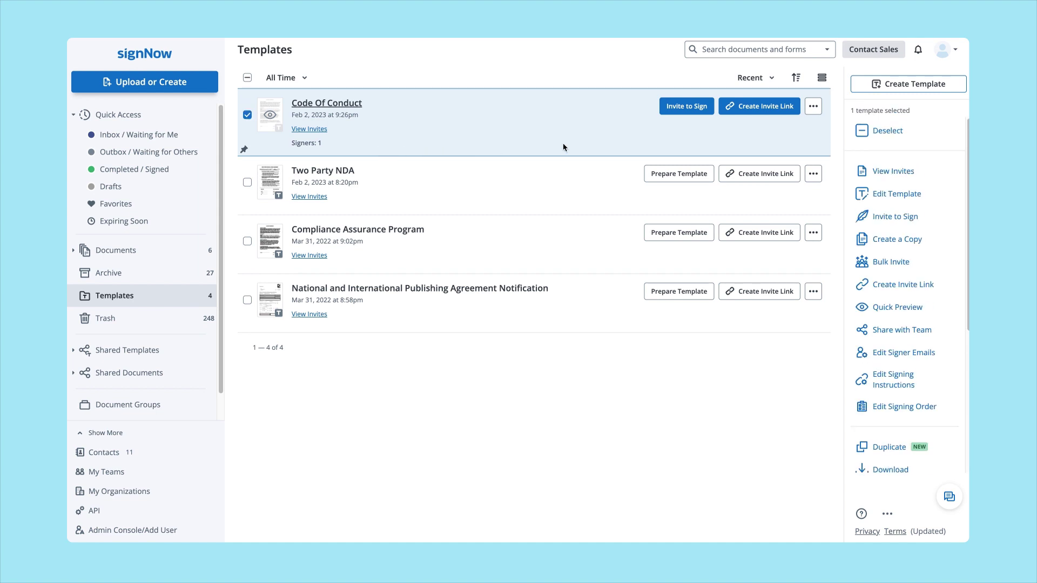
left_click(810, 112)
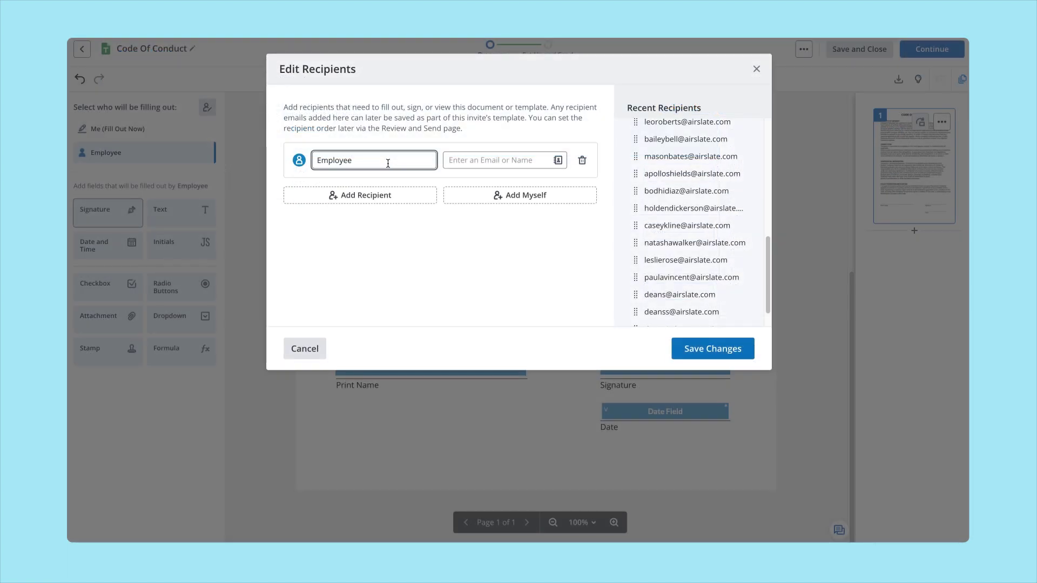
left_click(691, 351)
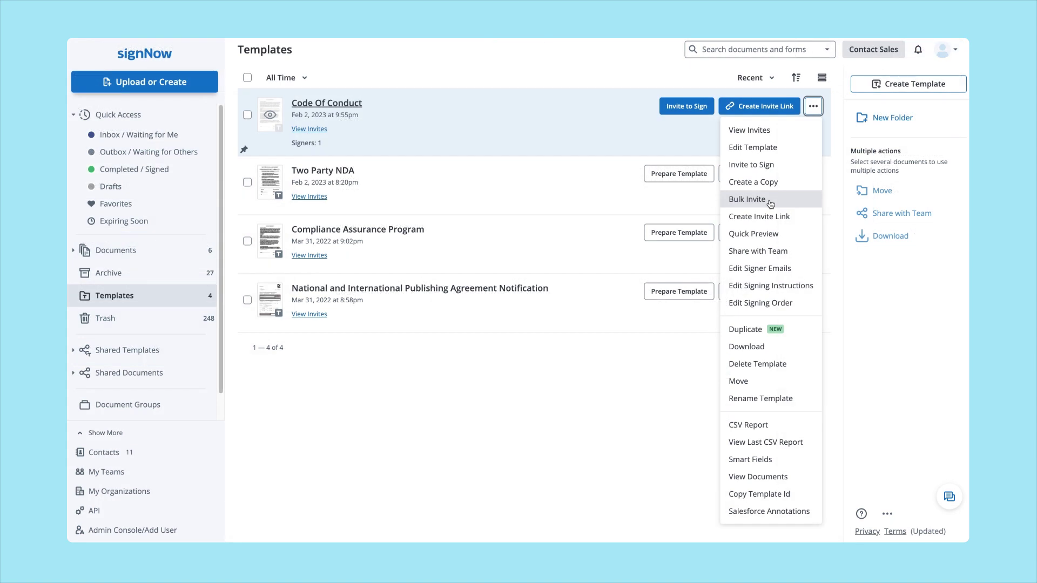
left_click(770, 200)
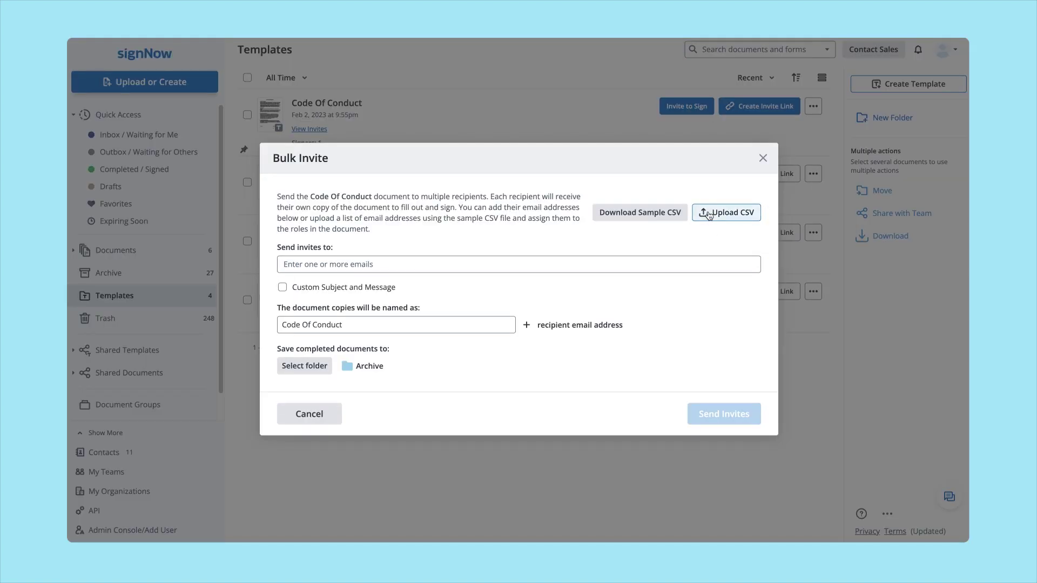
left_click(571, 261)
type("joh")
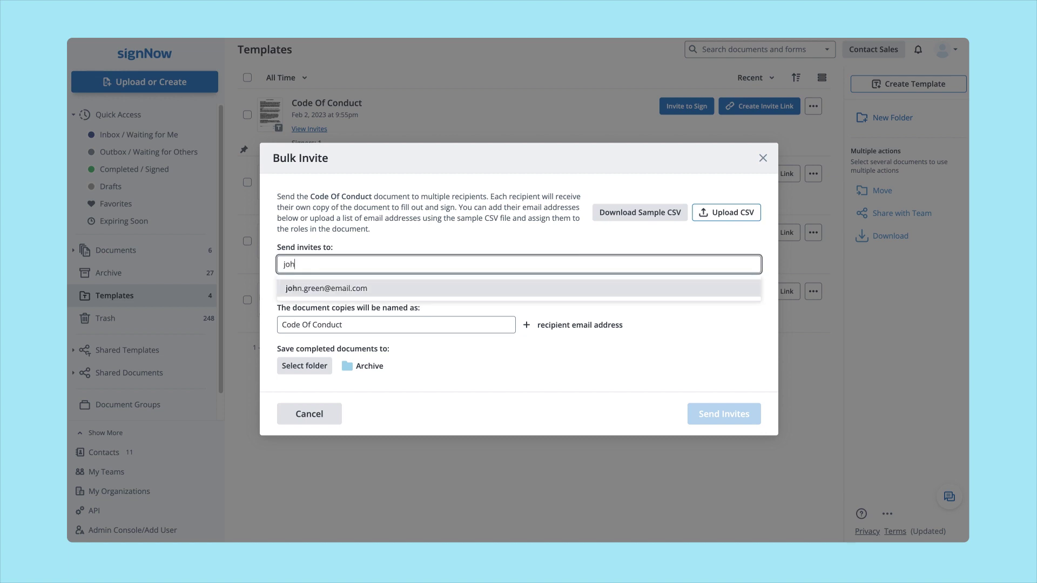
left_click(534, 288)
left_click(534, 286)
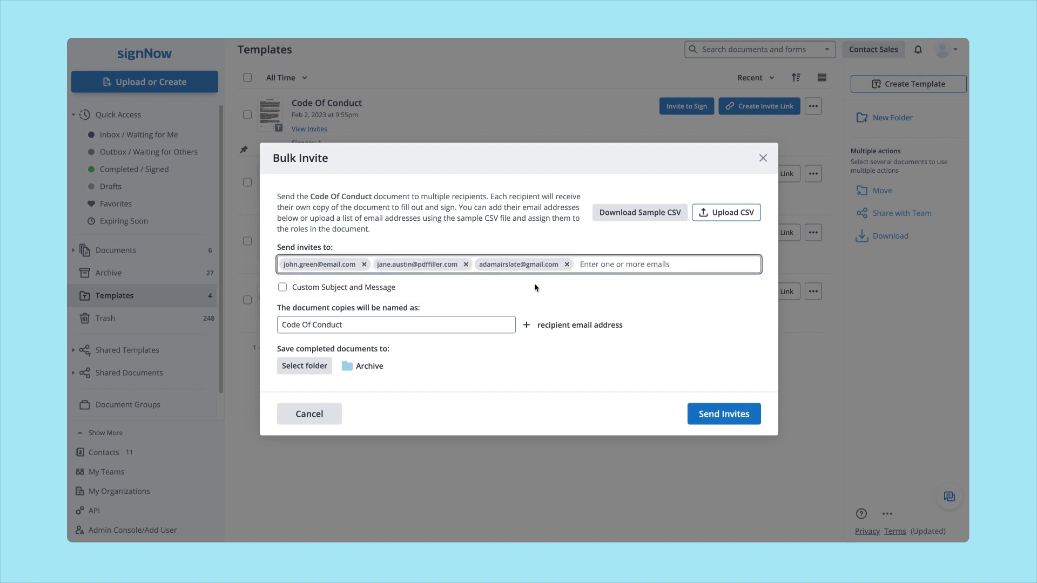
left_click(473, 319)
type("agree")
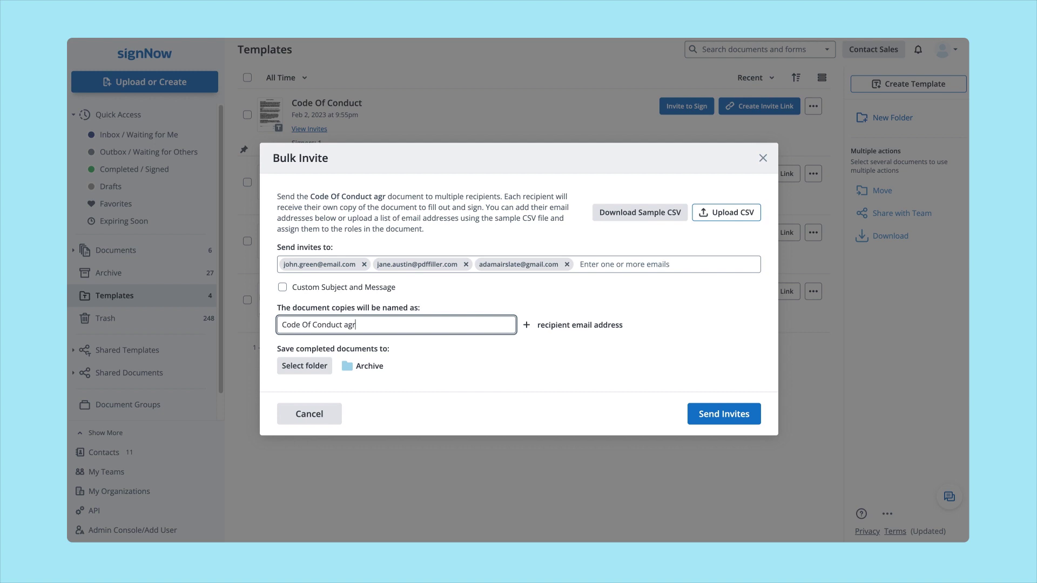
type("ment")
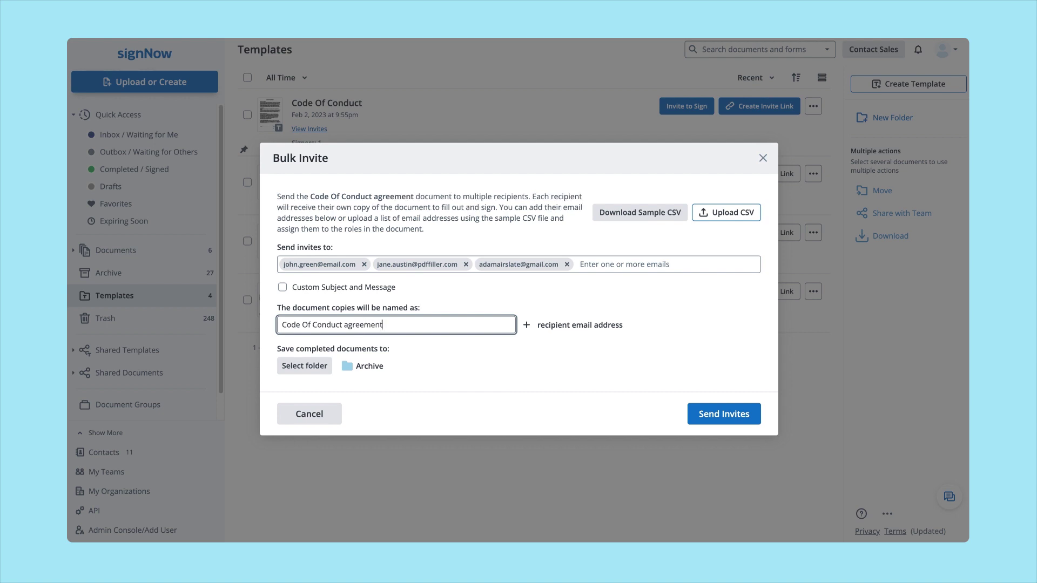
Save completed documents to a new Code Of Conduct folder under Archive
left_click(304, 365)
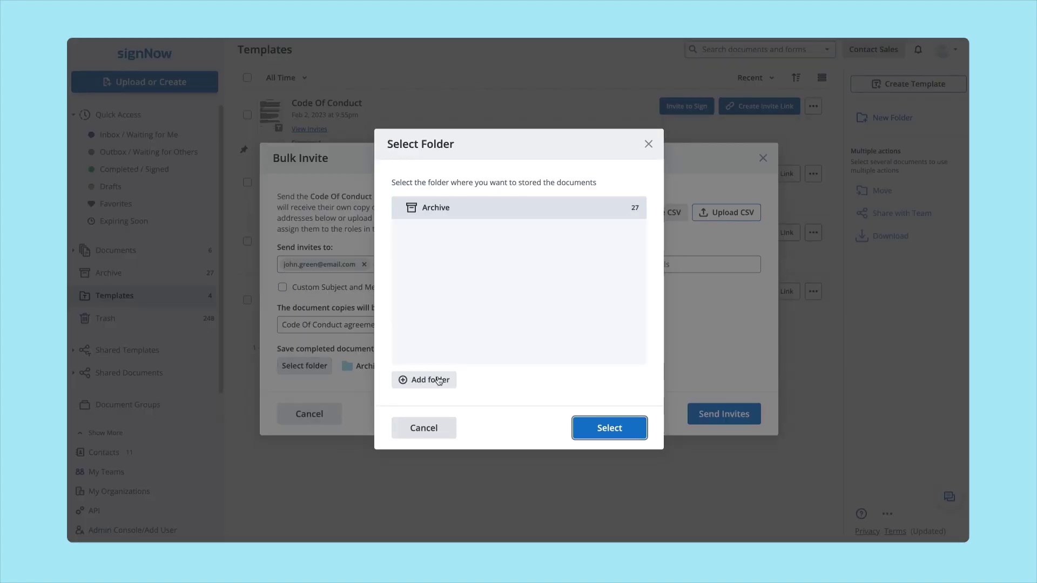
left_click(426, 380)
type("Code Of Conduct")
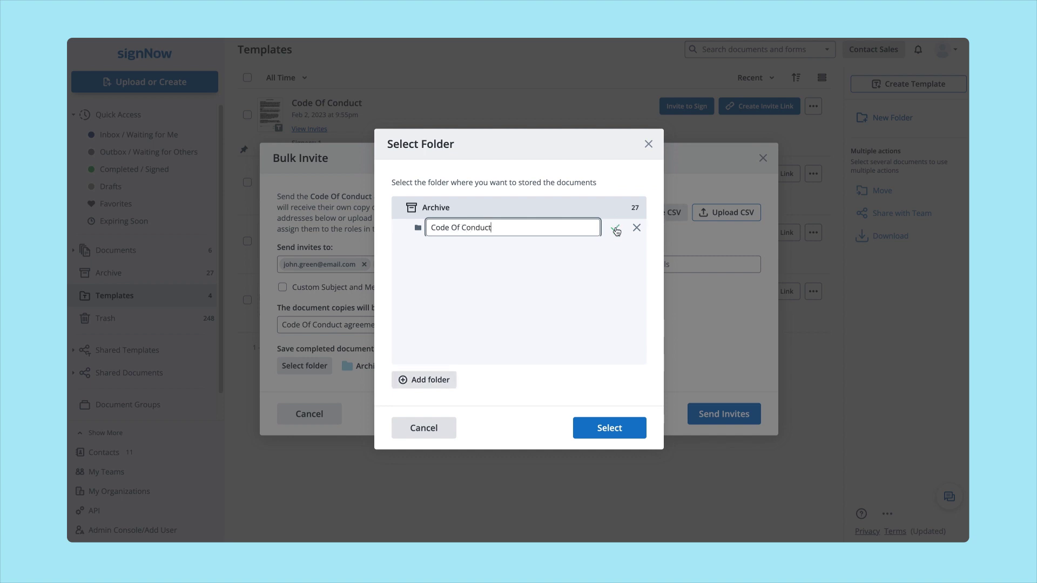
left_click(615, 228)
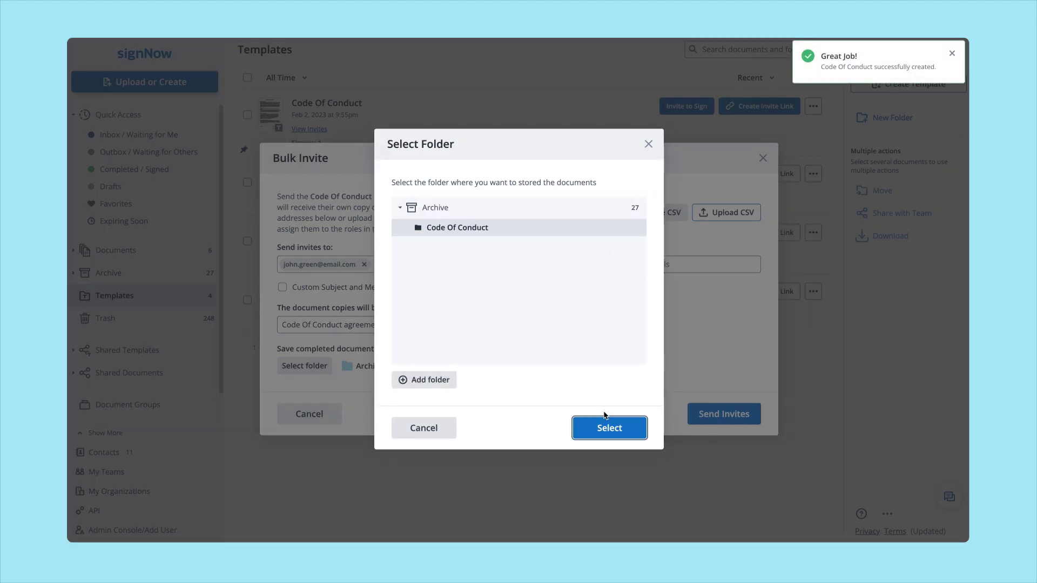
left_click(606, 425)
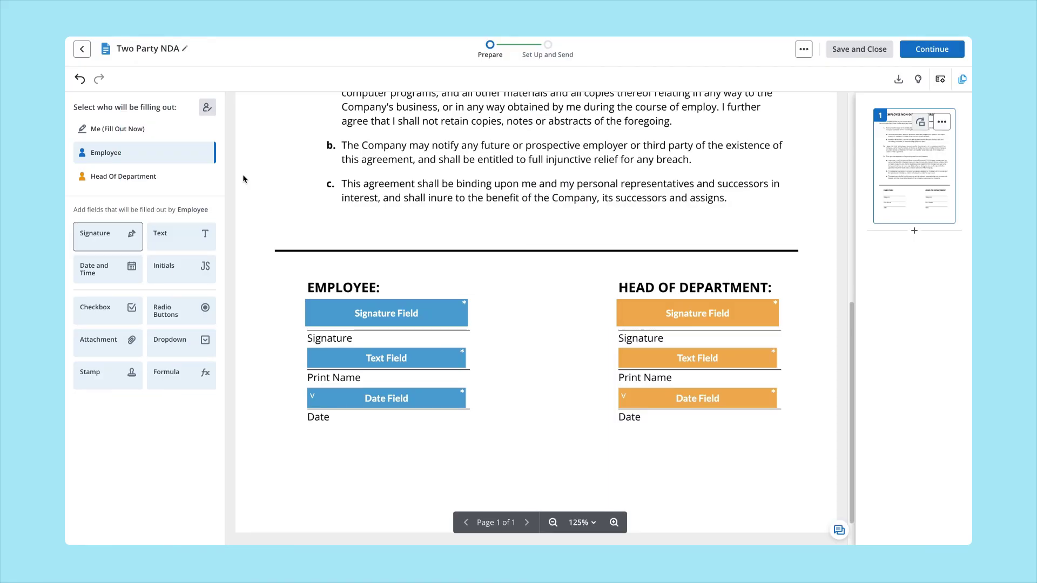
Review the Head Of Department signature and text fields, keeping text validation at None
left_click(202, 179)
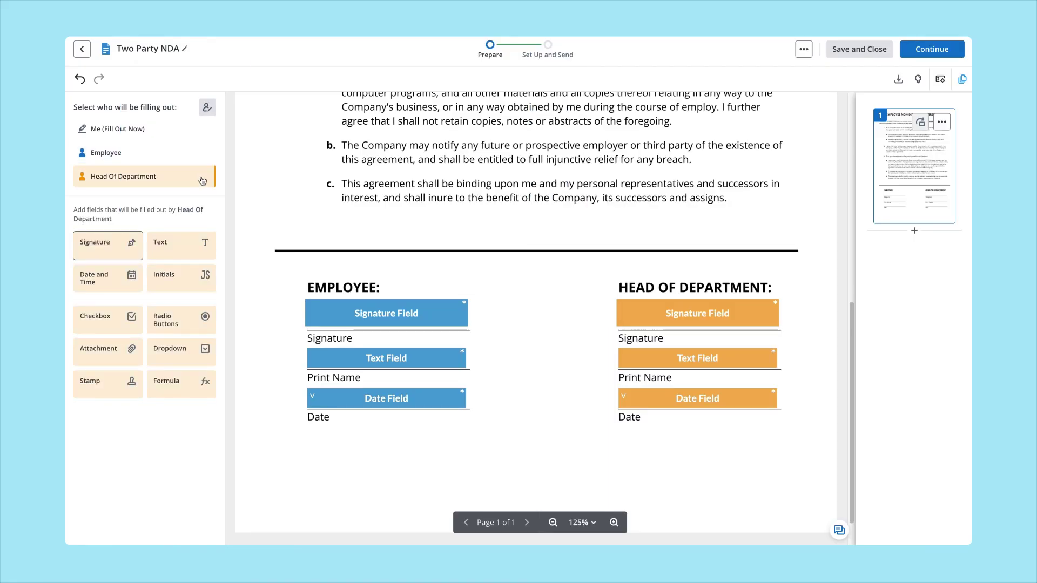
left_click(631, 309)
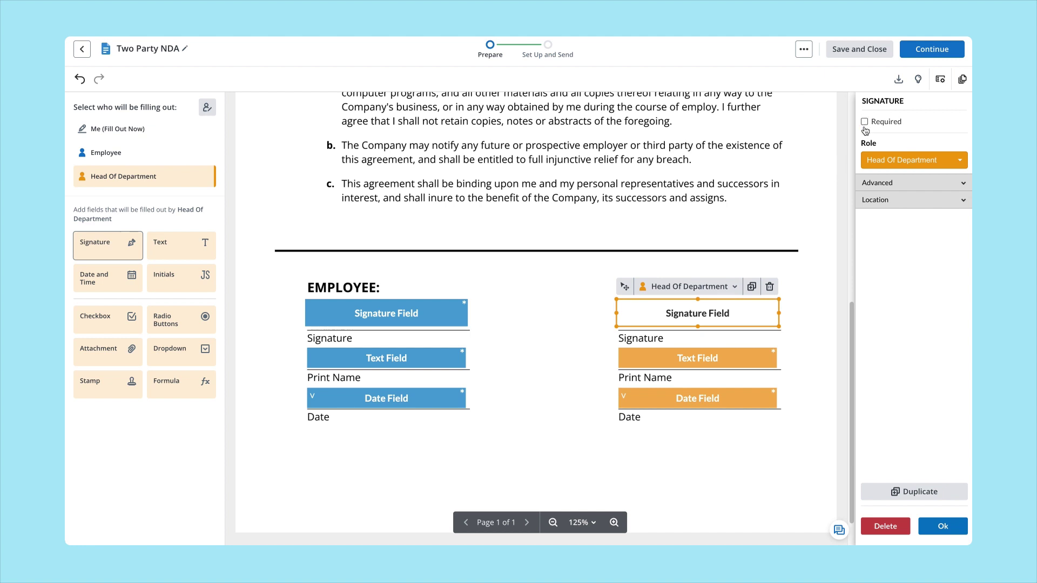
left_click(741, 357)
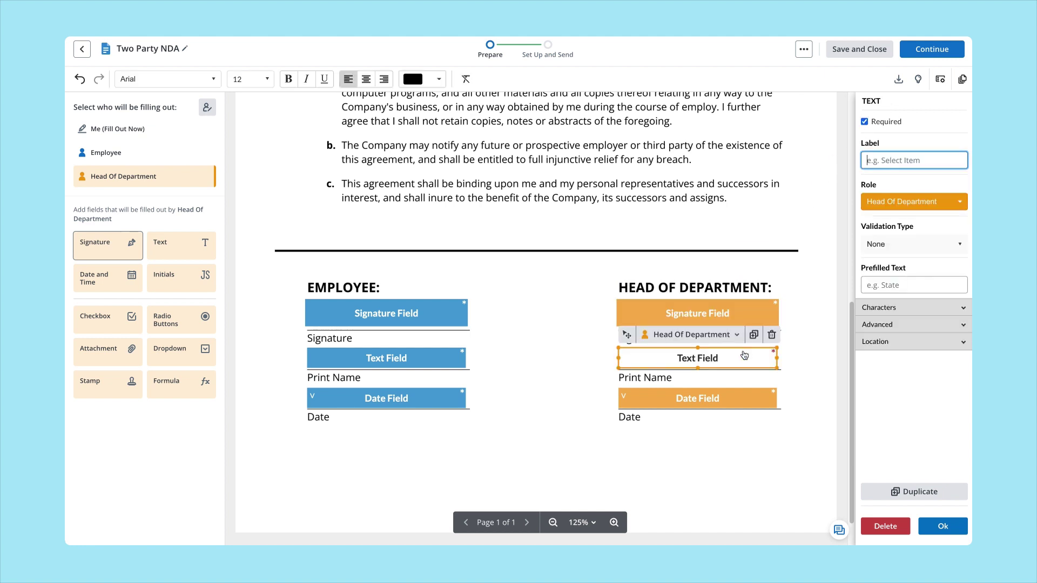
left_click(881, 251)
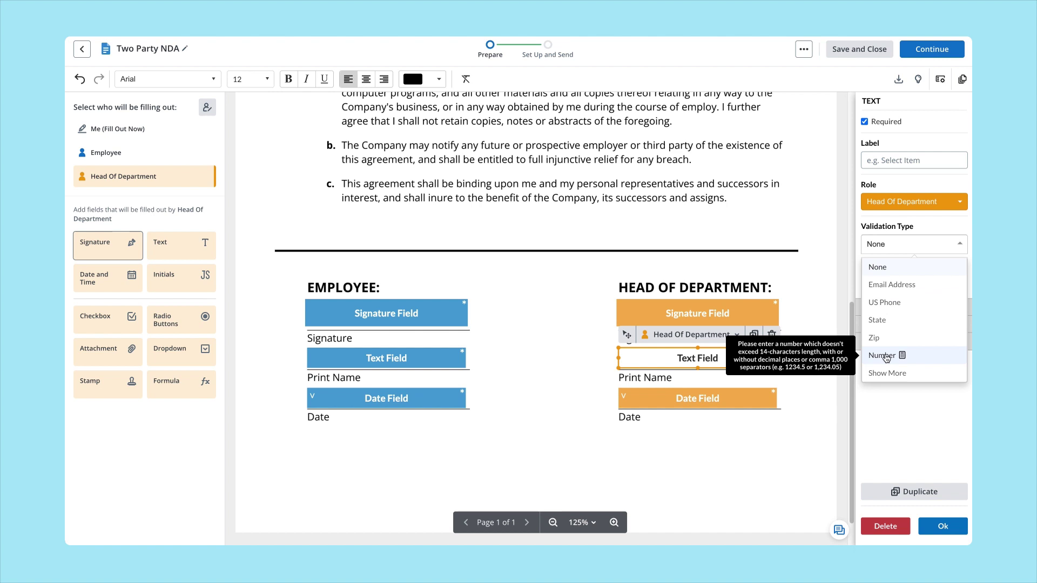
left_click(883, 267)
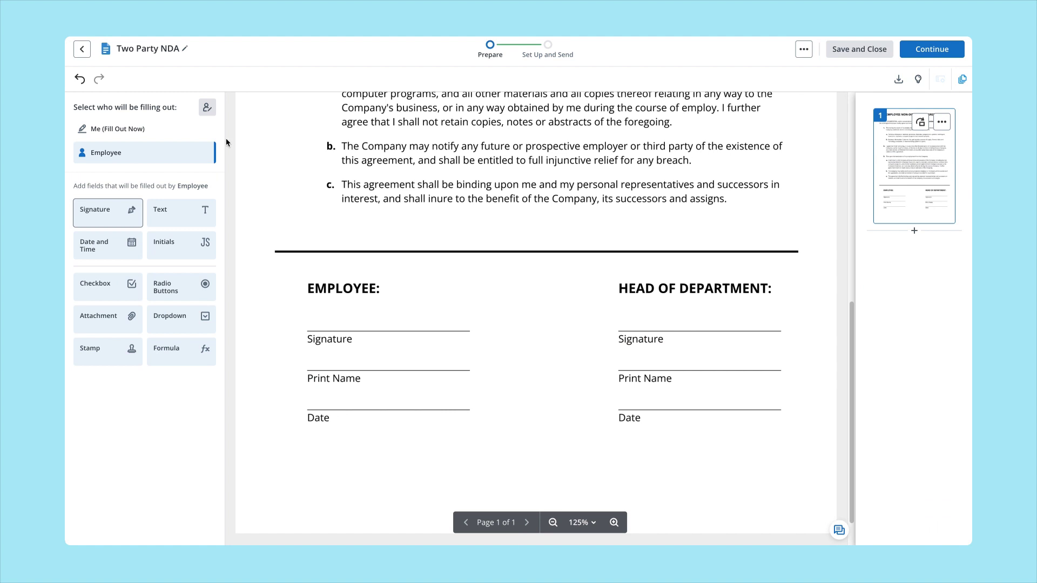
Sign the Head Of Department line in a different signature style and add a text field below it
left_click(201, 135)
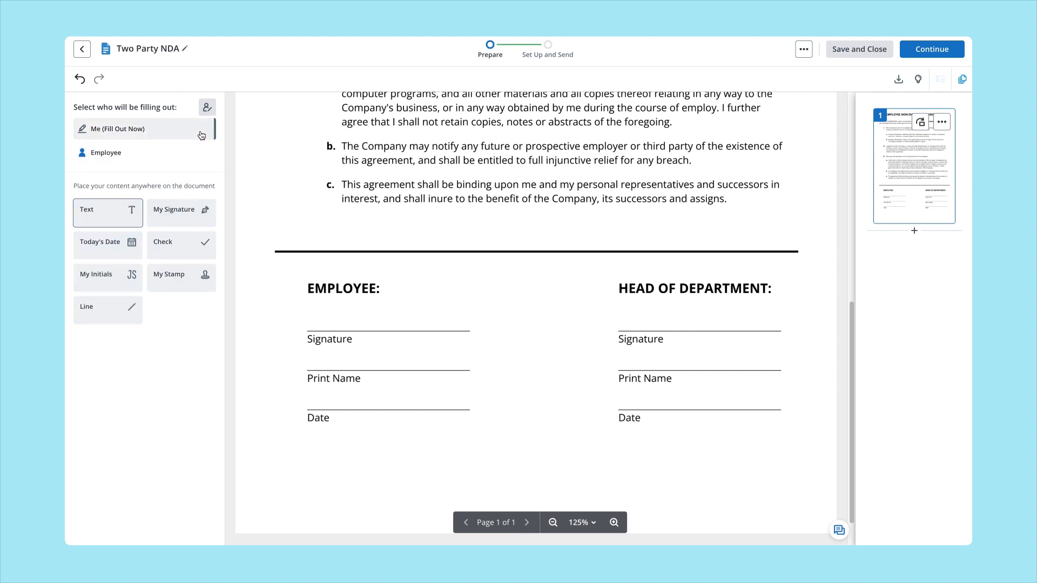
left_click_drag(188, 214, 629, 316)
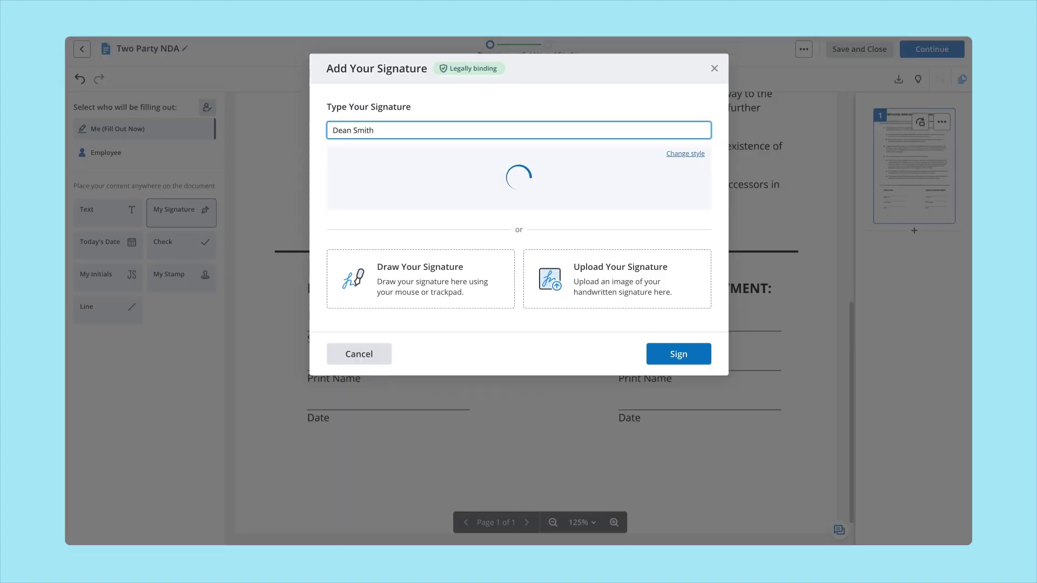
left_click(685, 153)
left_click(648, 303)
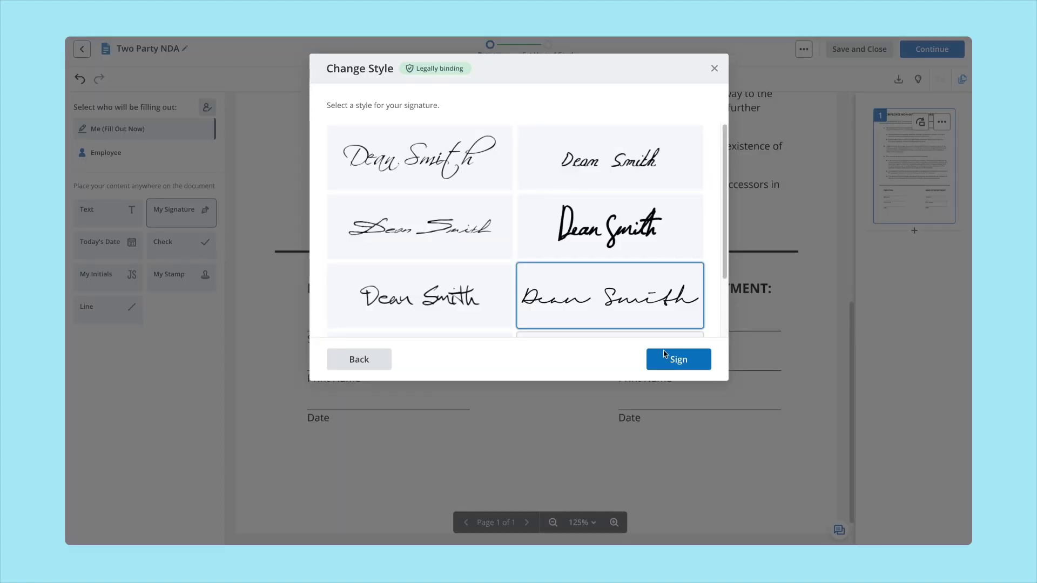
left_click(678, 359)
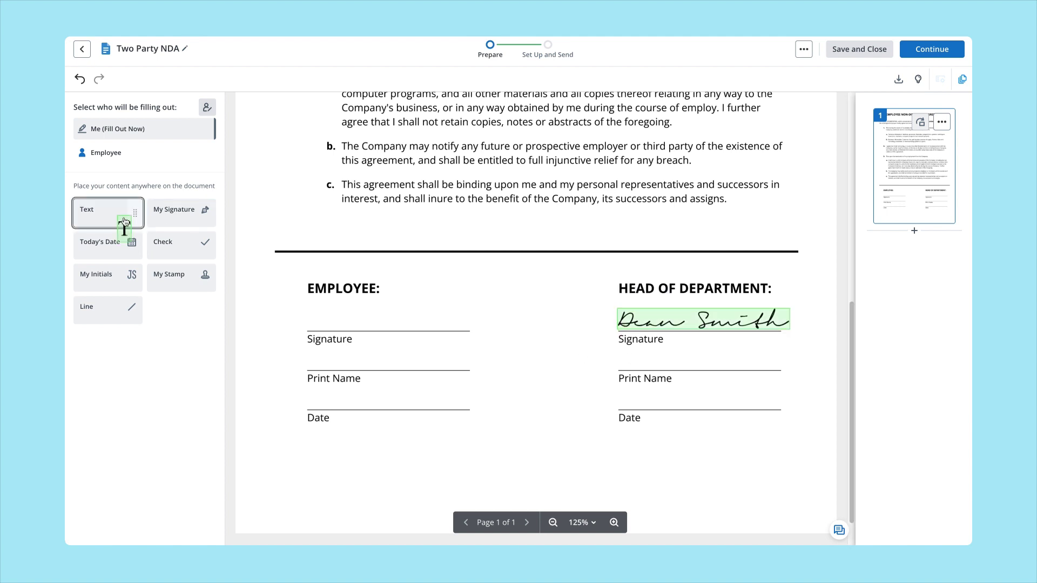
left_click_drag(108, 214, 642, 351)
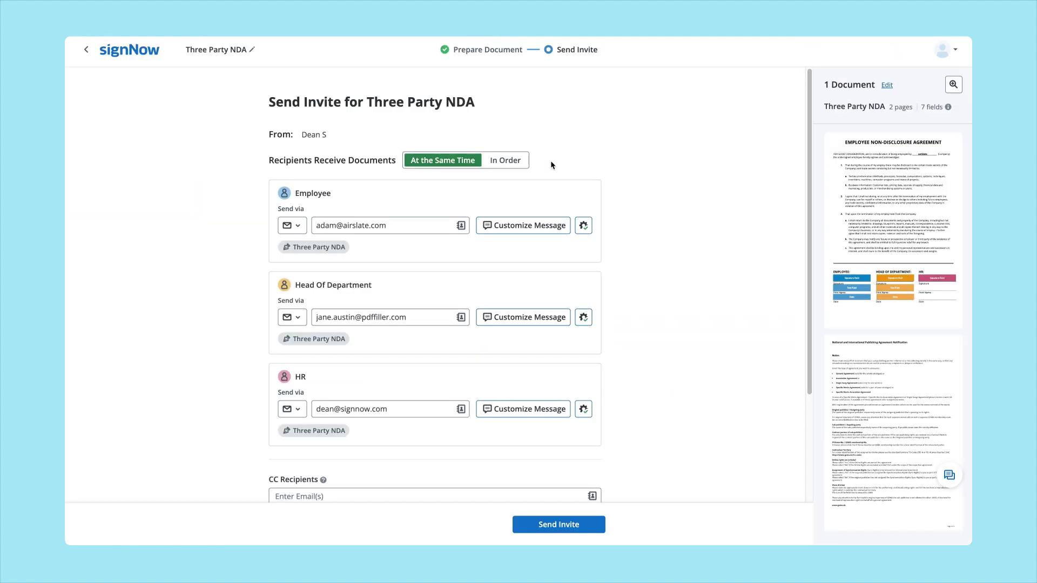
Switch the invite to in-order signing, with Employee as the first signer
left_click(503, 160)
left_click_drag(278, 308, 282, 234)
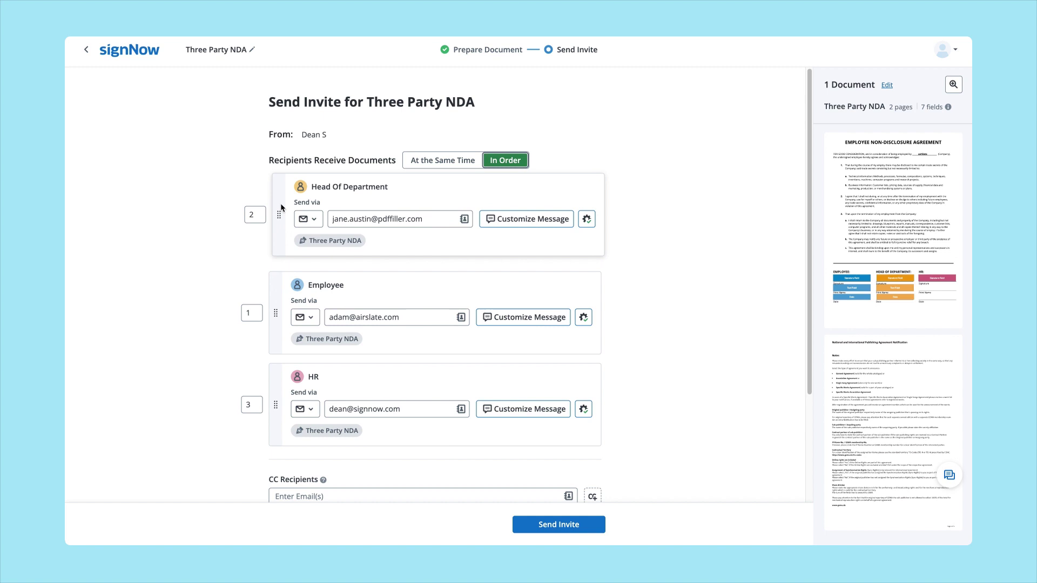
left_click_drag(277, 288, 275, 210)
left_click(520, 231)
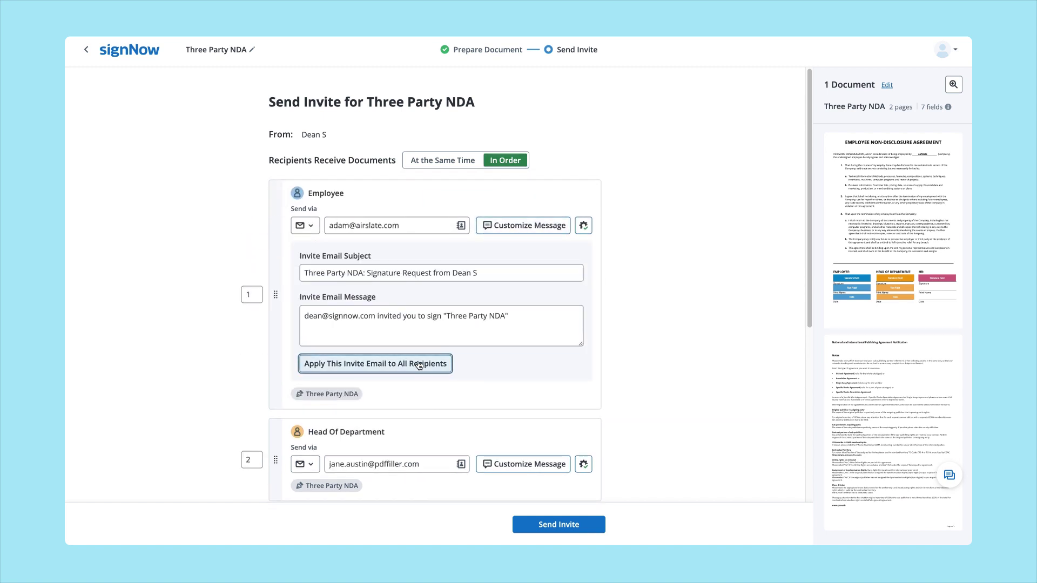
left_click(505, 233)
Give the Employee no authentication and allowed forwarding, applied to all recipients
left_click(583, 226)
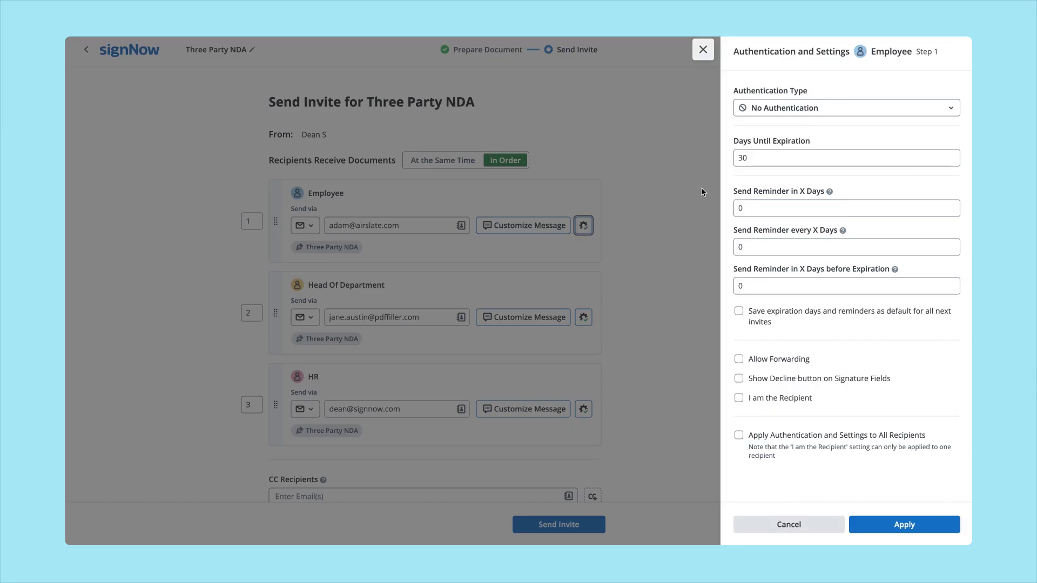
left_click(766, 112)
left_click(767, 149)
left_click(765, 112)
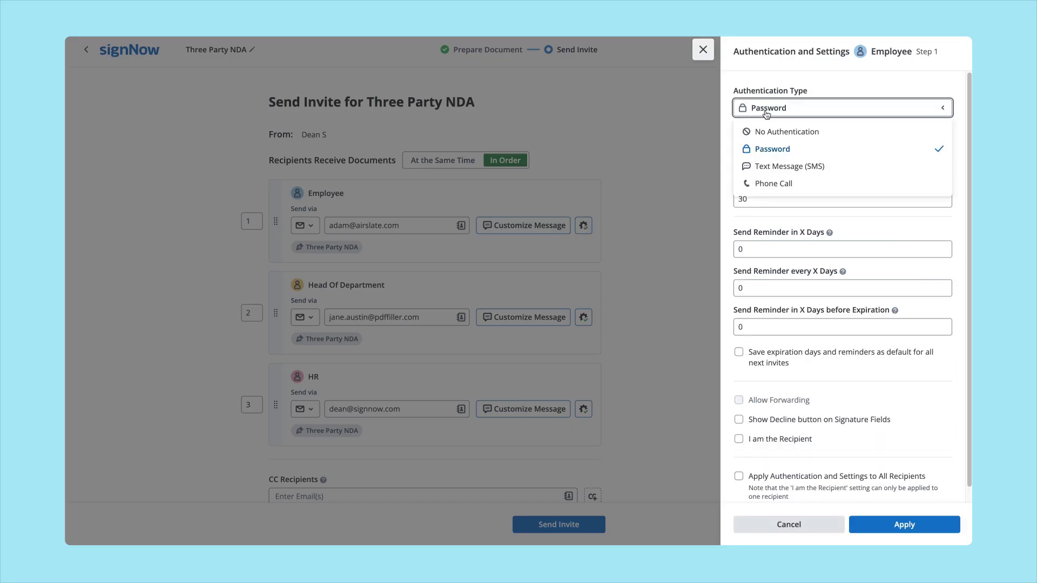
left_click(767, 135)
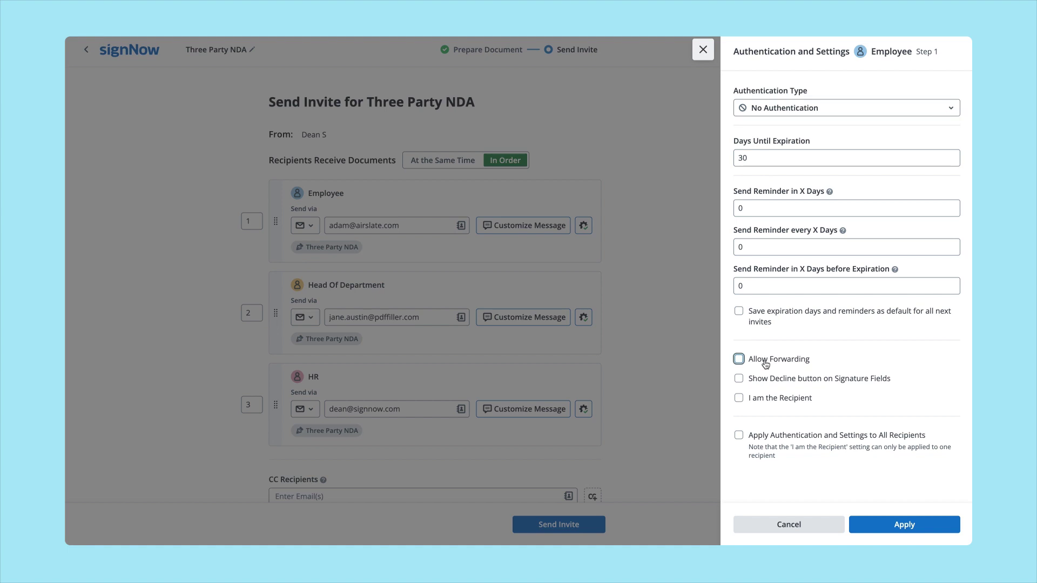
left_click(766, 365)
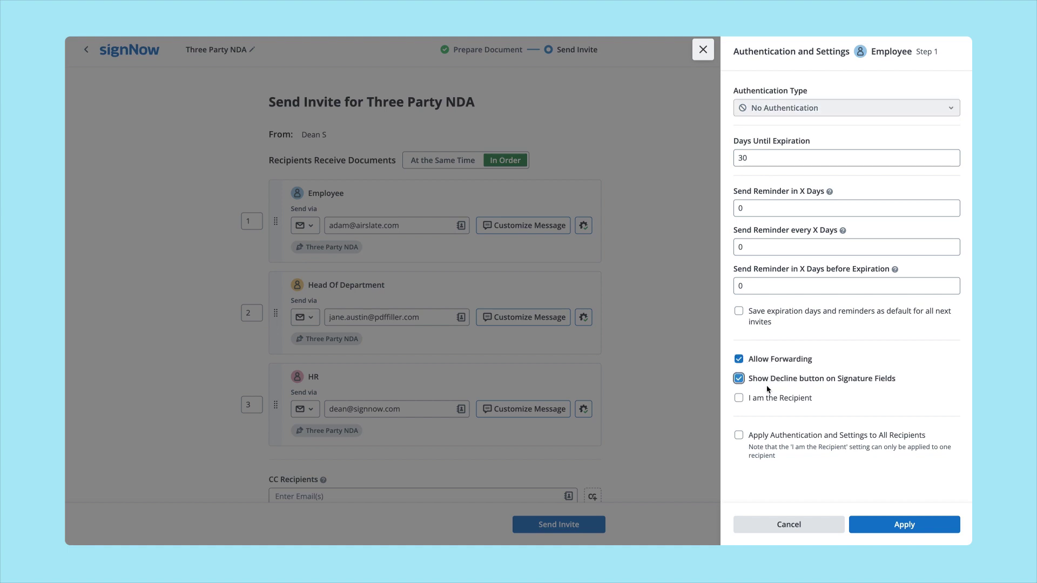
left_click(786, 437)
left_click(882, 523)
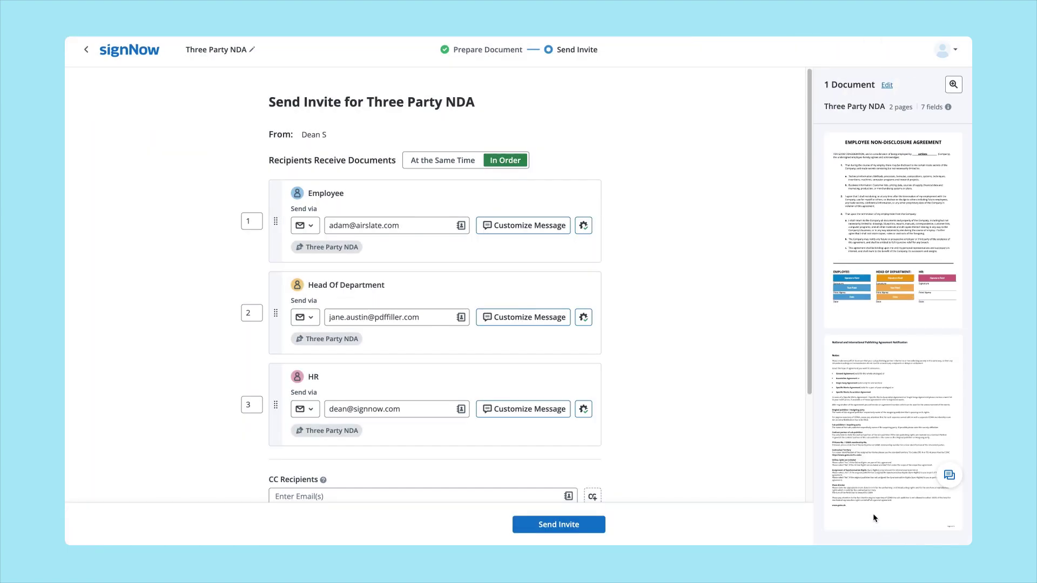
Add the suggested 'jo…' contact as a CC recipient
scroll(552, 448, "down", 3)
left_click(442, 359)
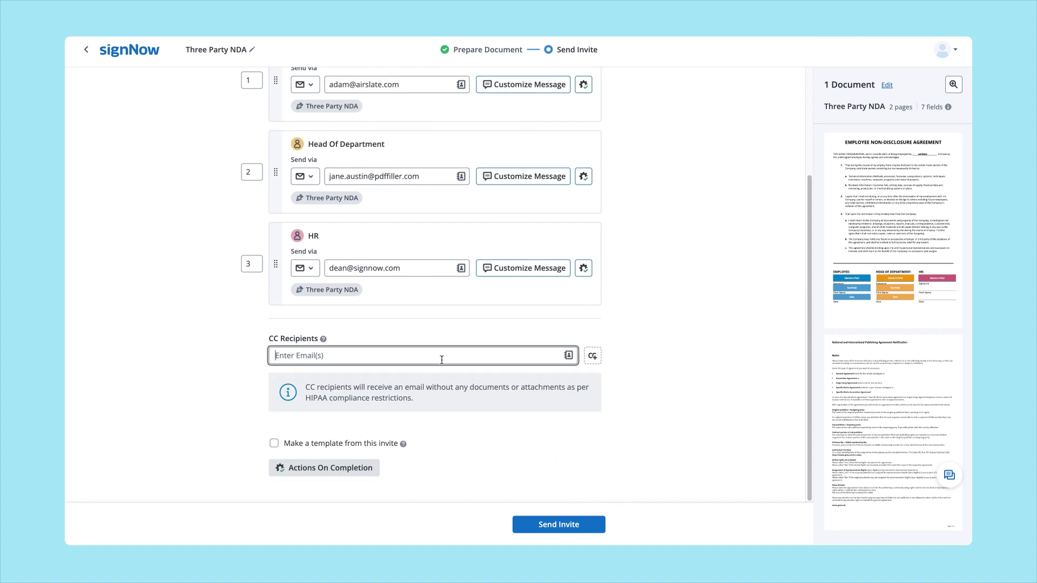
type("john")
key("Return")
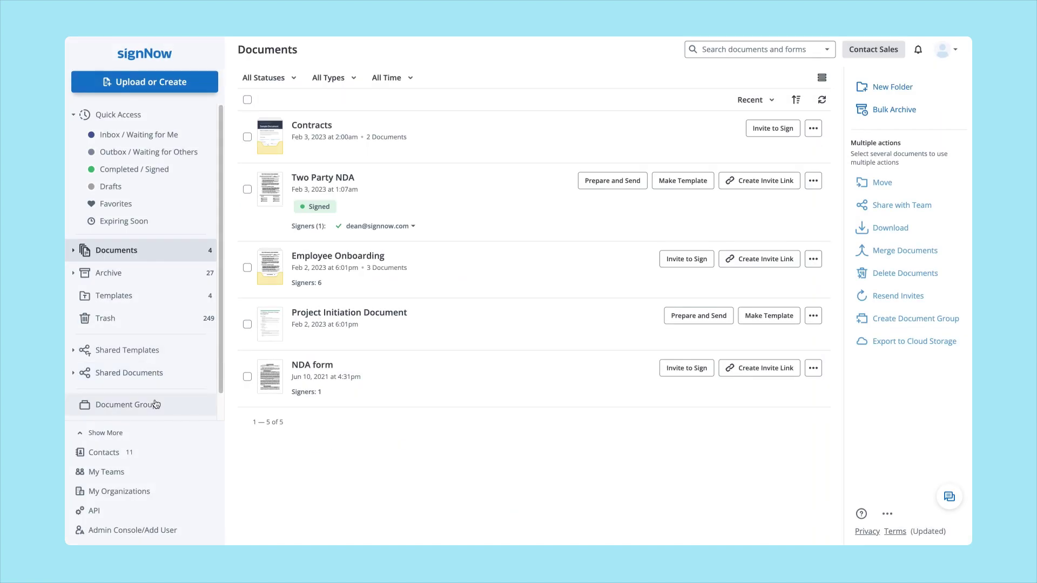
Open the Employee Onboarding group from the Document Groups list
left_click(145, 405)
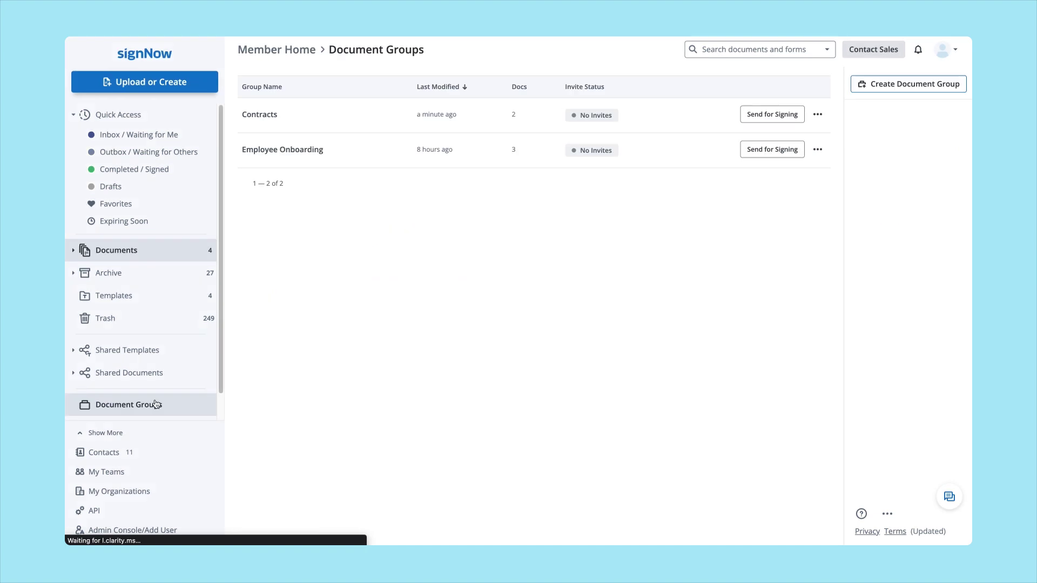
left_click(467, 161)
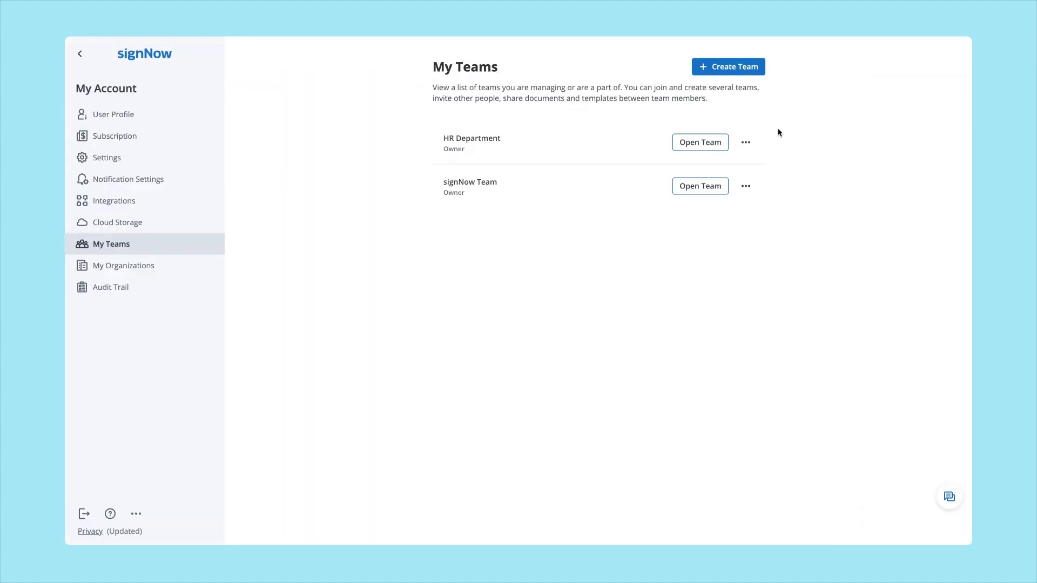
Invite the suggested 'john' contact to the HR Department team as an Admin
left_click(738, 73)
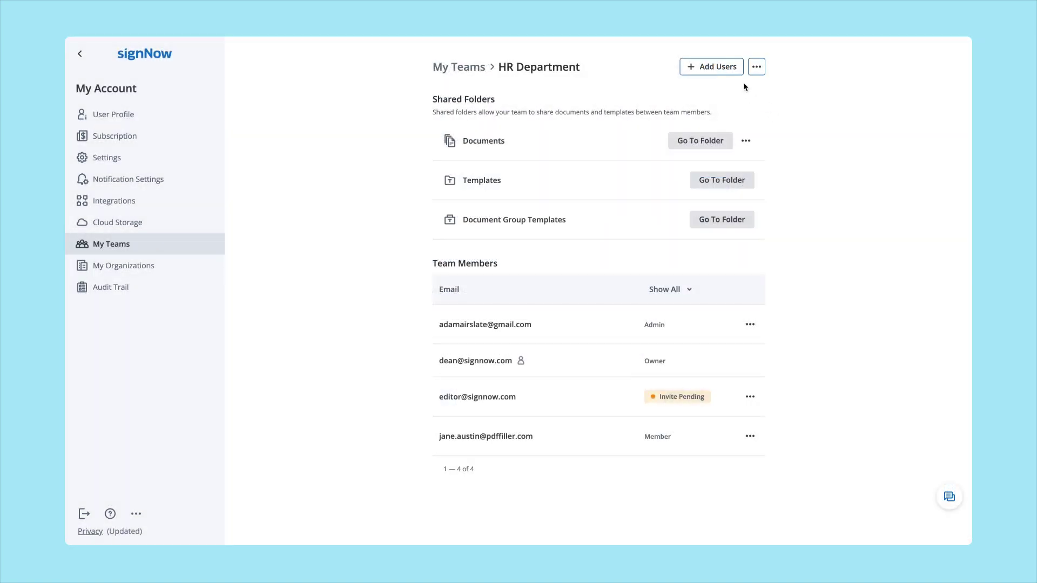
left_click(724, 69)
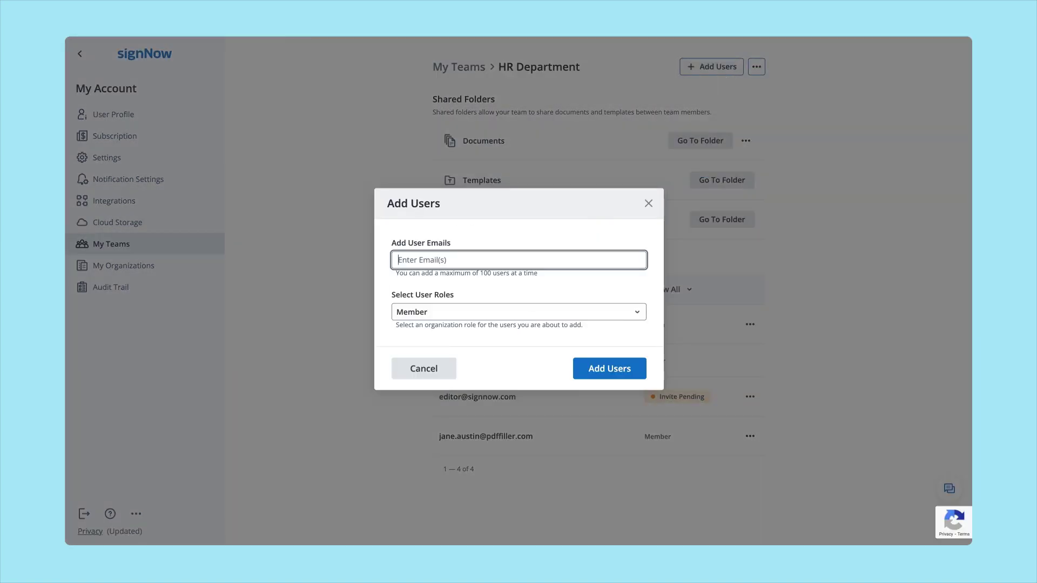
type("john")
key("Return")
left_click(511, 317)
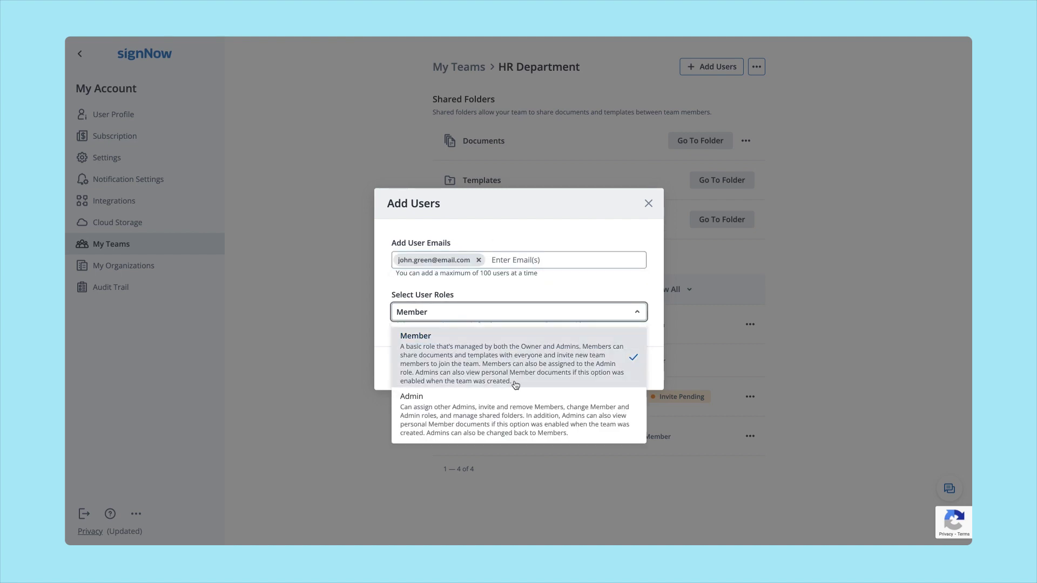
left_click(518, 413)
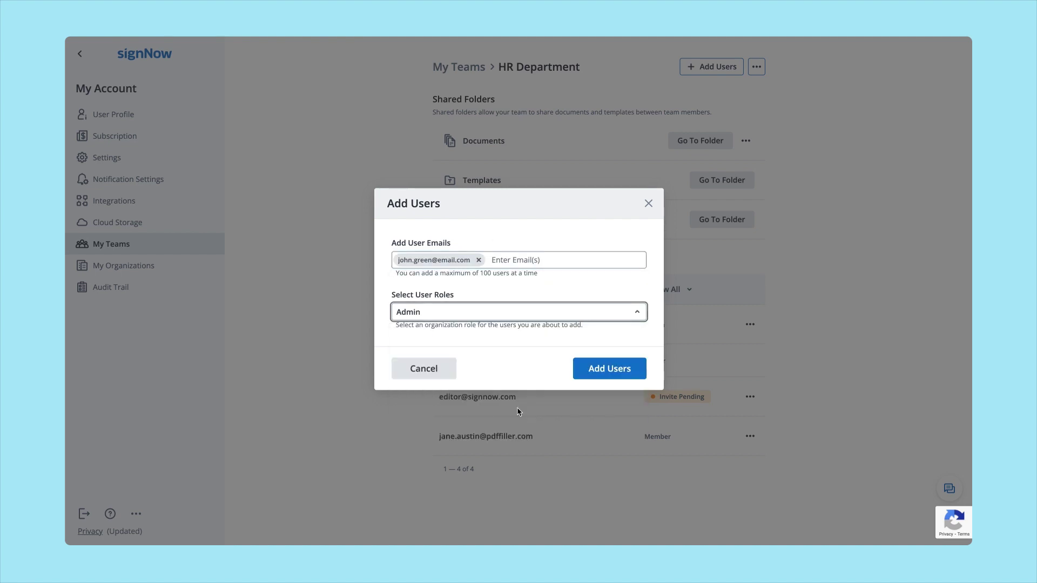
left_click(591, 368)
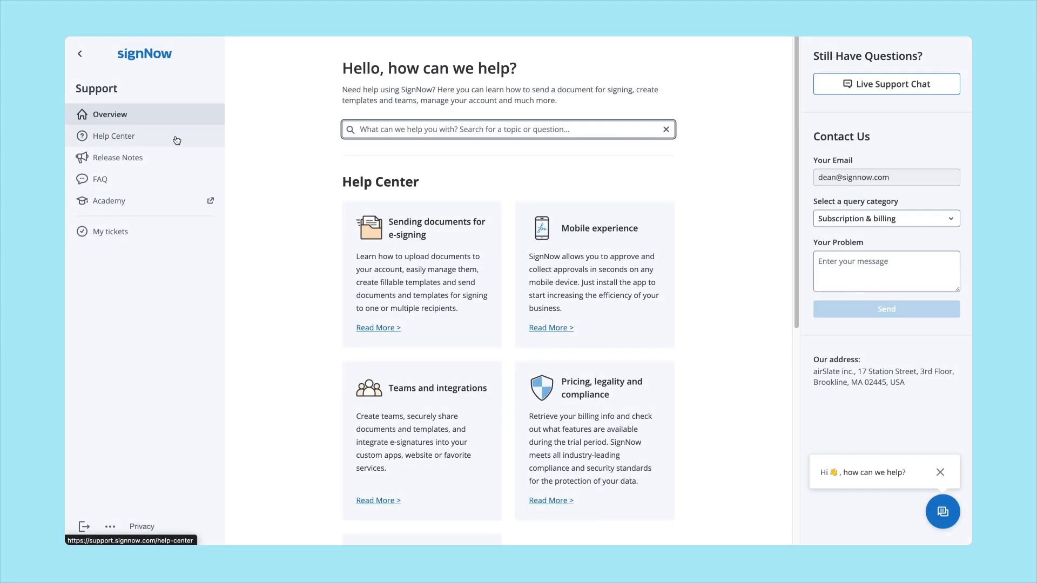
Browse the Help Center's e-signing articles, then start a live support chat
left_click(175, 137)
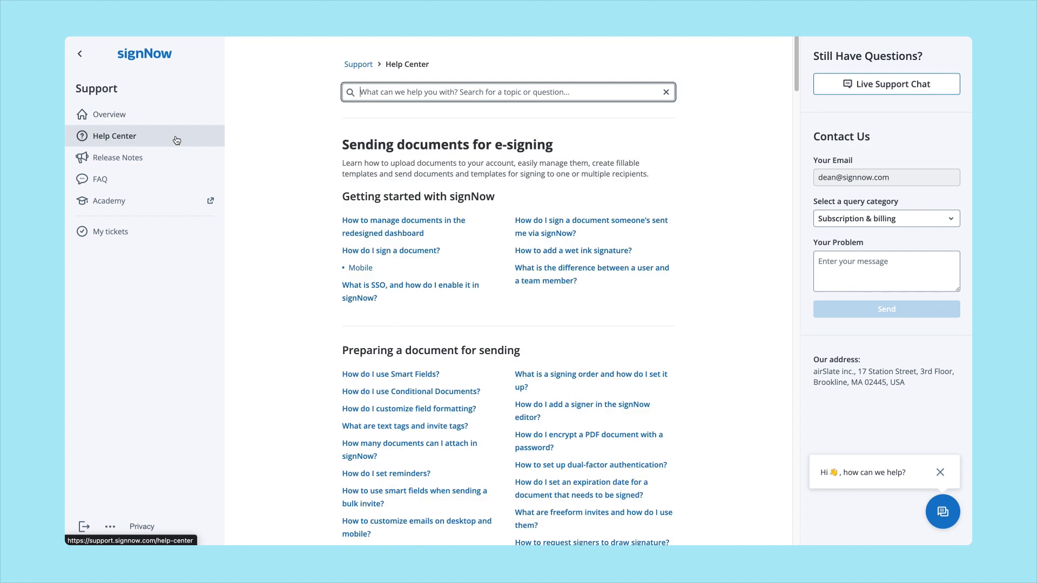
scroll(292, 279, "down", 2)
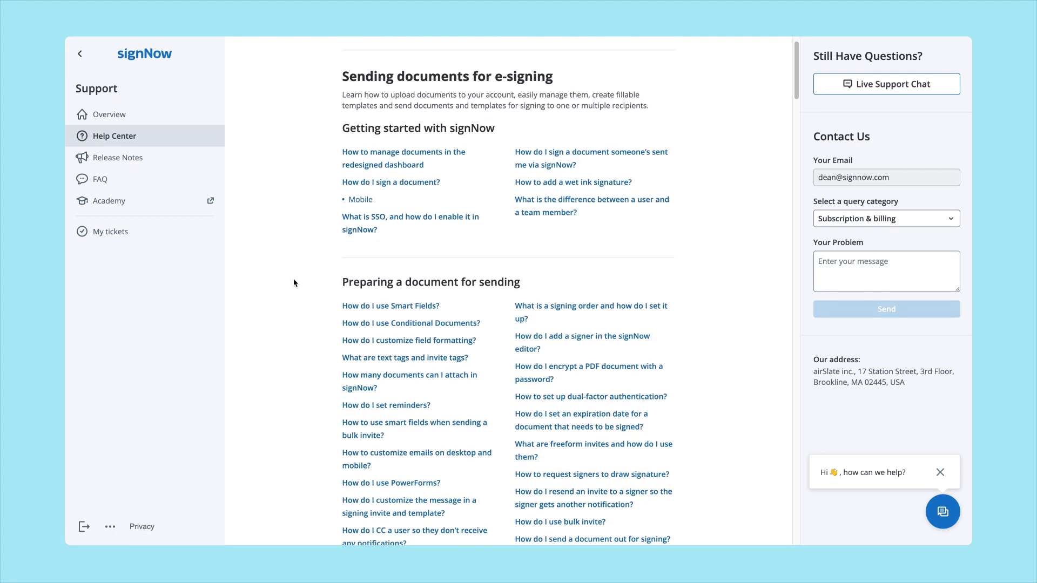
left_click(939, 513)
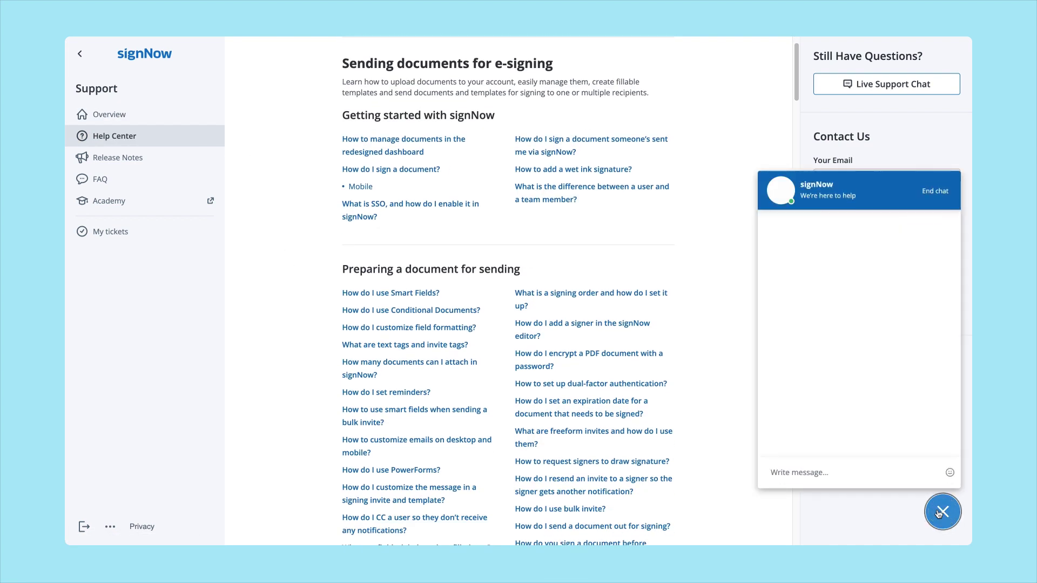